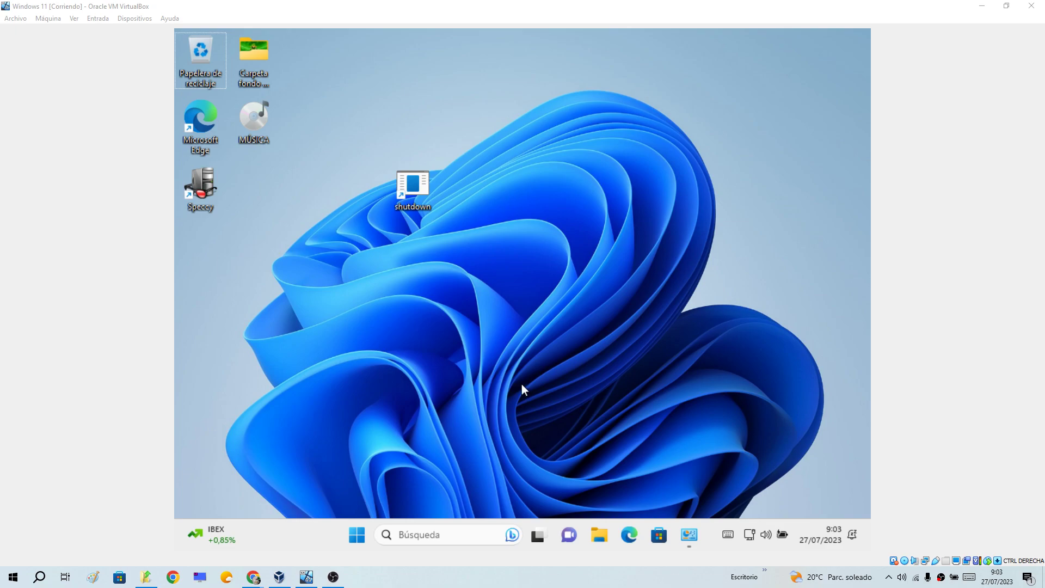
# Open the Control Panel and bring up the Región settings for date, time and number formats
pyautogui.click(407, 537)
pyautogui.write('panel de control')
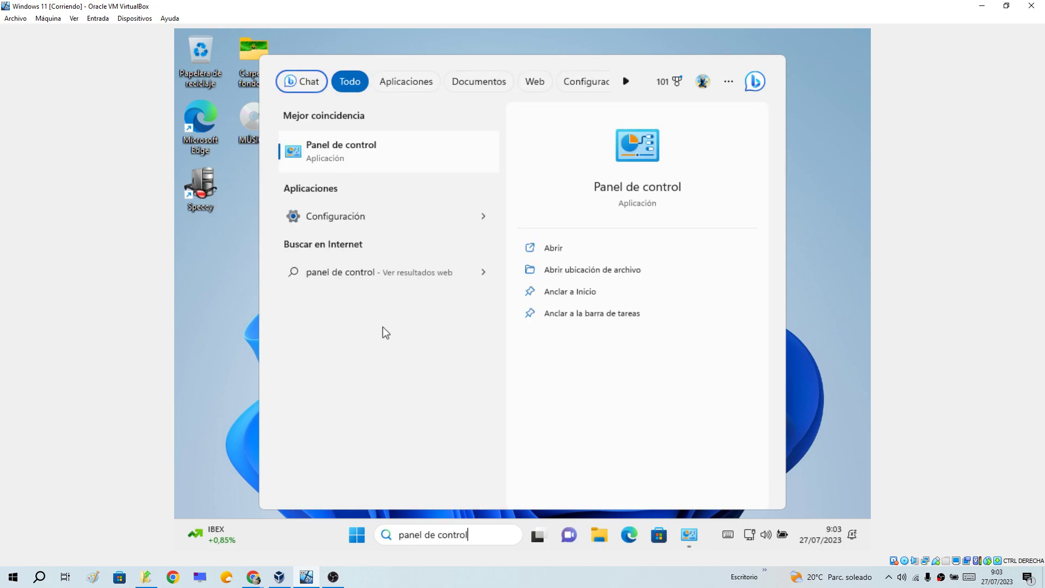
pyautogui.click(378, 159)
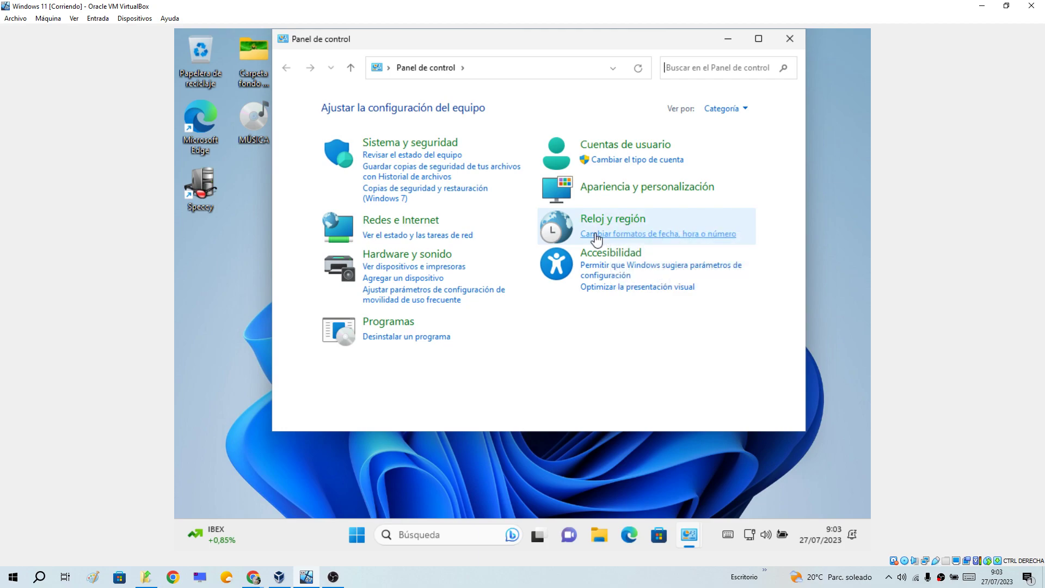
pyautogui.click(597, 234)
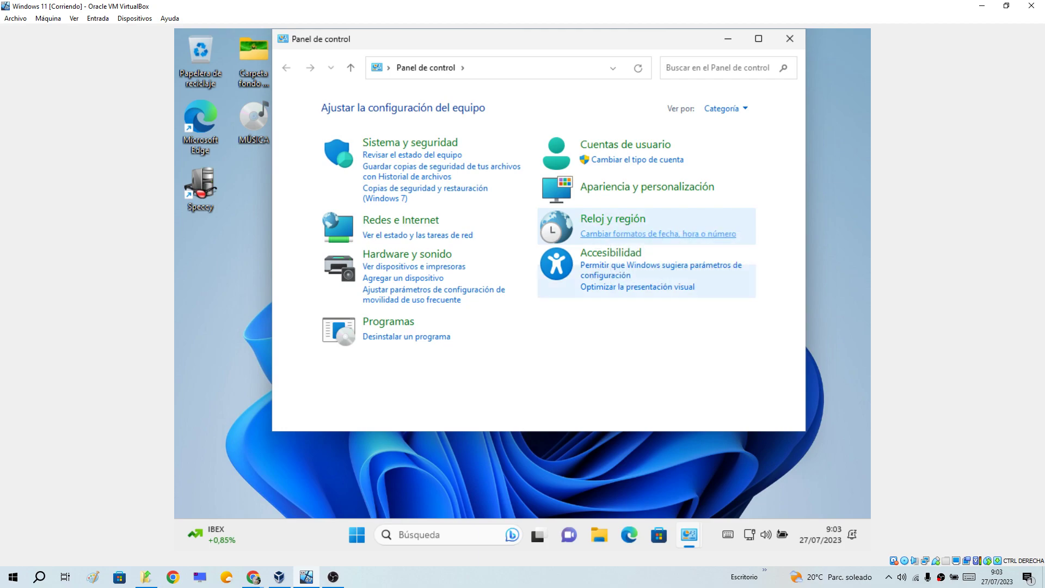
pyautogui.moveTo(376, 61); pyautogui.dragTo(510, 92)
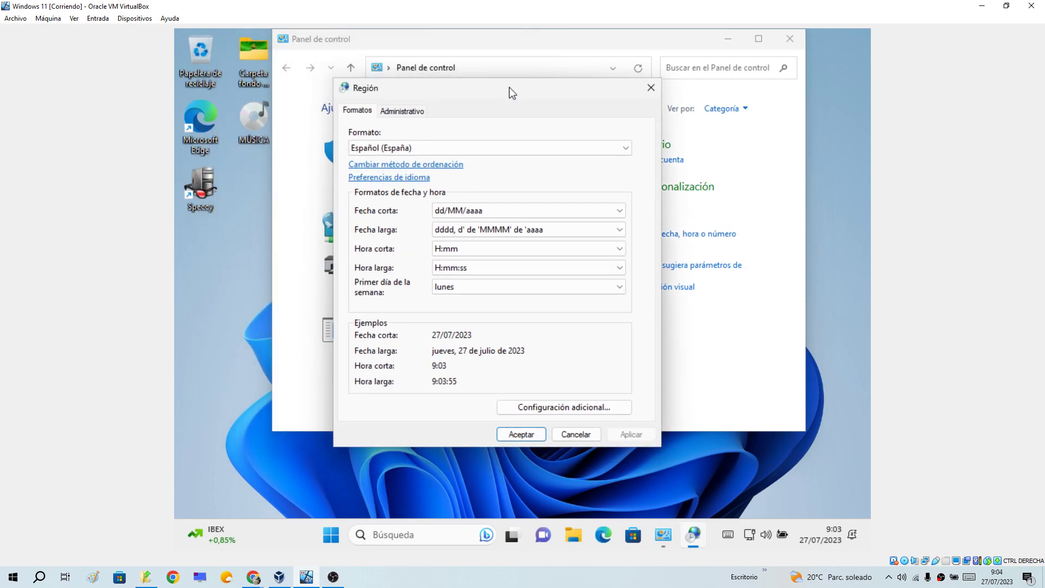
pyautogui.click(484, 211)
pyautogui.moveTo(814, 536)
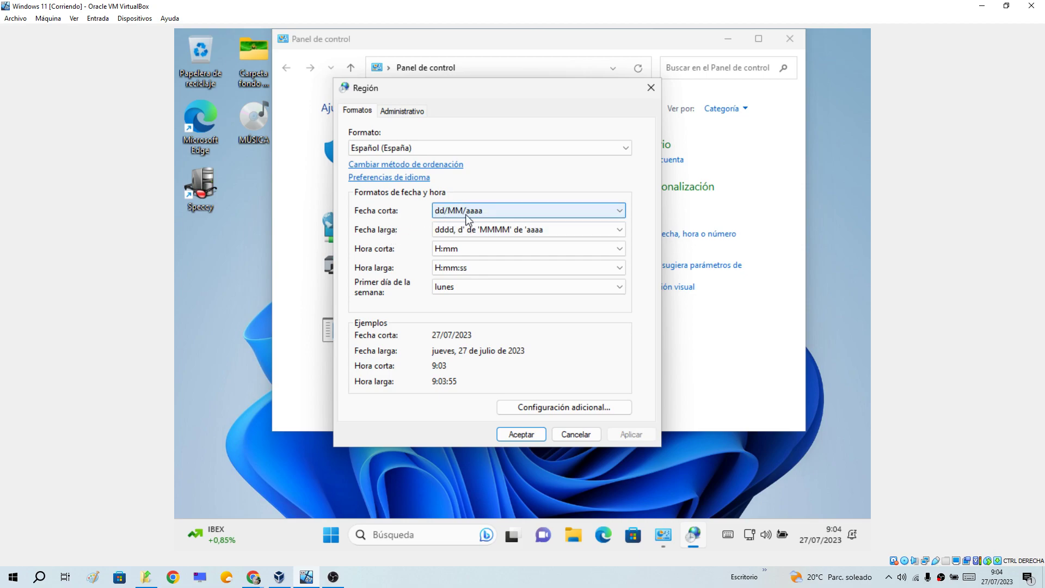
# Open the additional format customization settings and go to the date formats
pyautogui.click(567, 408)
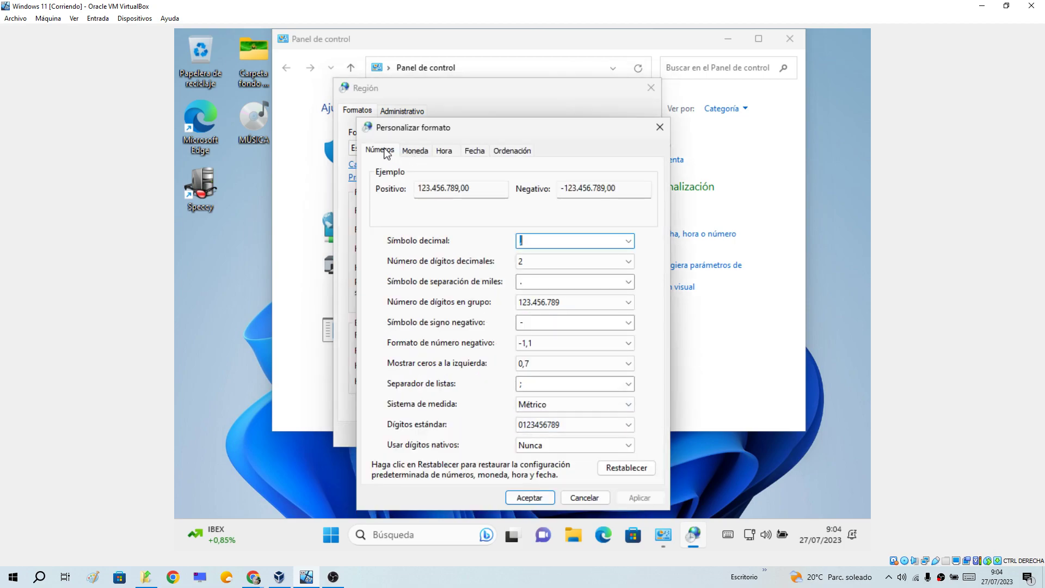
pyautogui.click(415, 153)
pyautogui.click(443, 154)
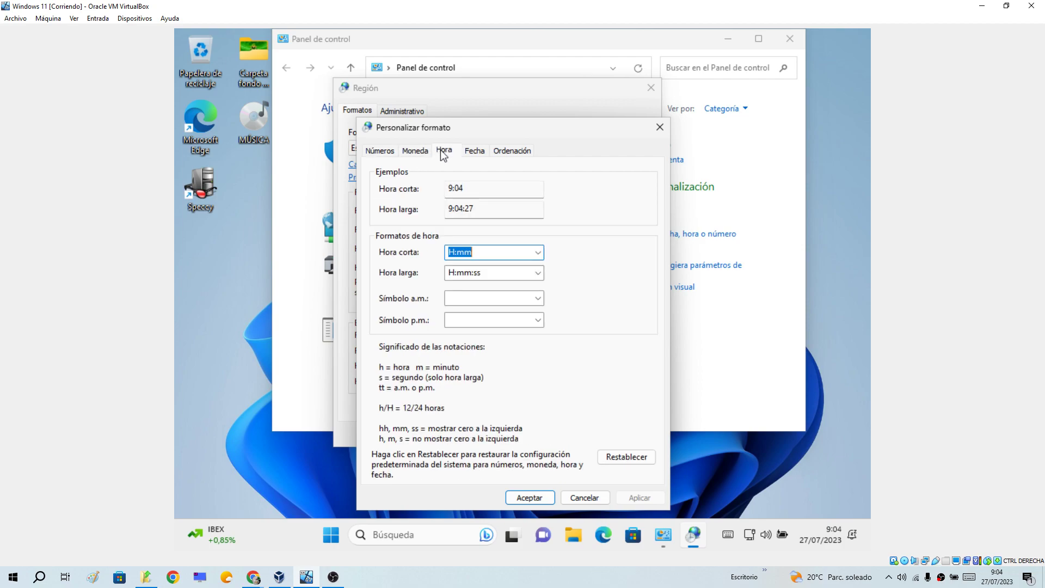
pyautogui.click(474, 152)
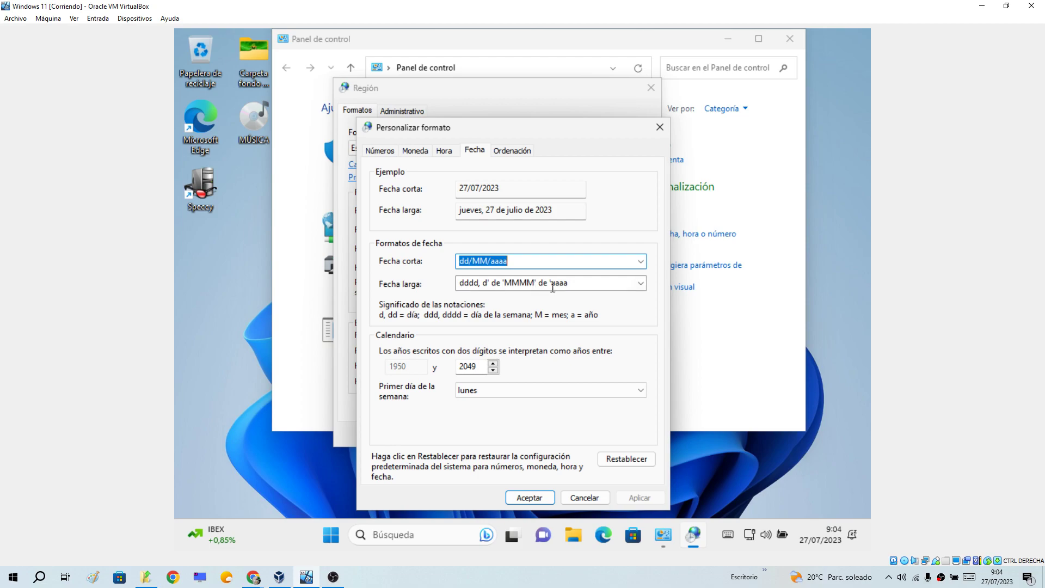
# Copy the entire long date format, dddd, d' de 'MMMM' de 'aaaa
pyautogui.click(575, 284)
pyautogui.hotkey('ctrl', 'c')
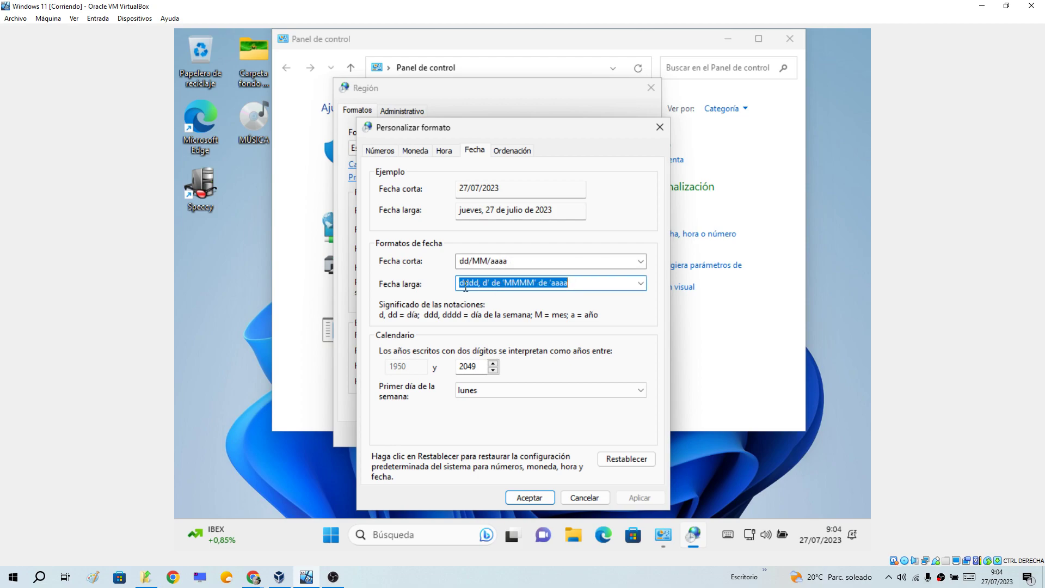
pyautogui.rightClick(546, 287)
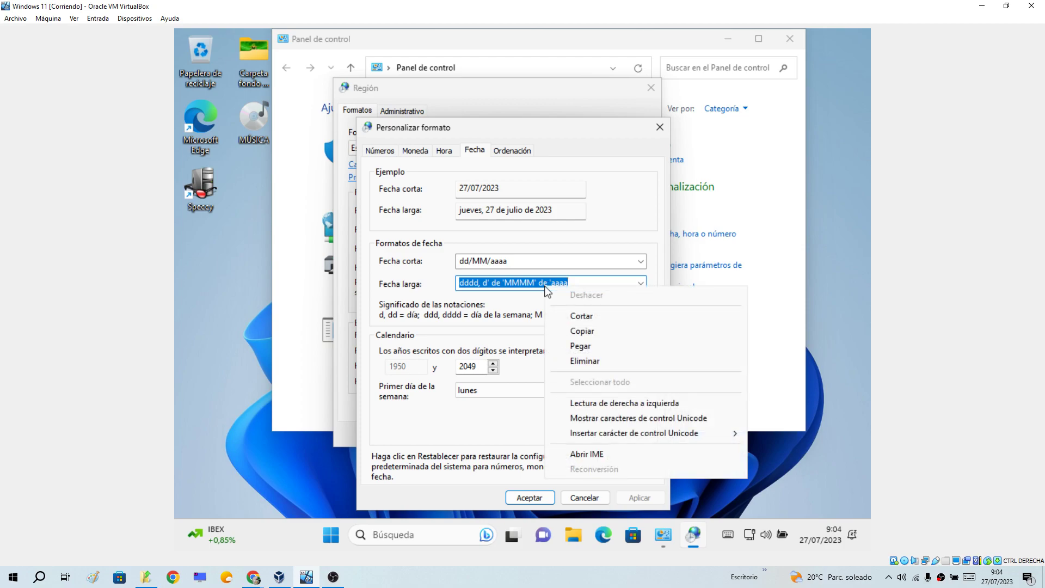
pyautogui.click(585, 331)
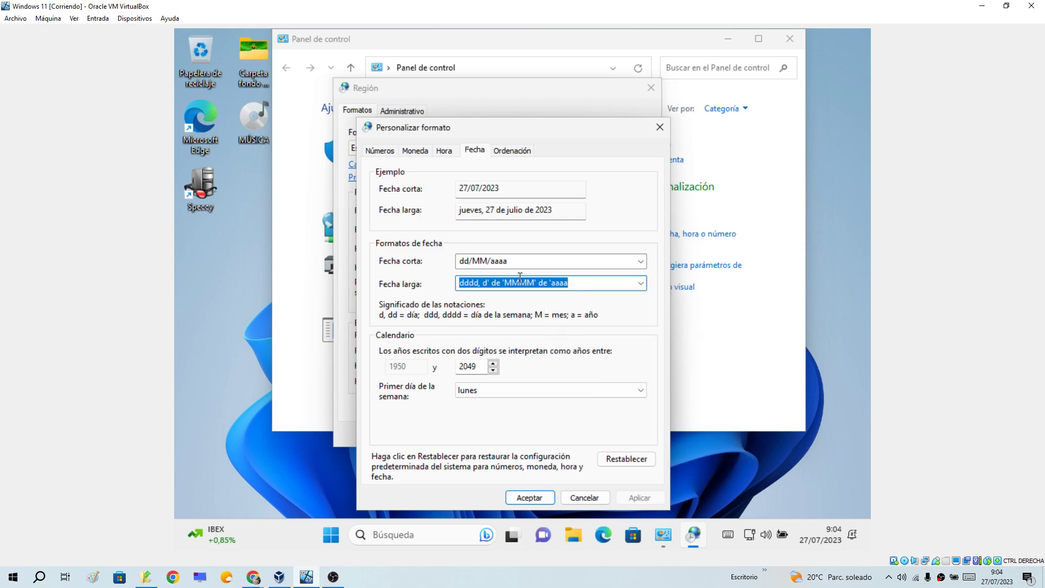
# Replace the short date format with the copied dddd, d' de 'MMMM' de 'aaaa, apply it and close the settings windows
pyautogui.click(520, 263)
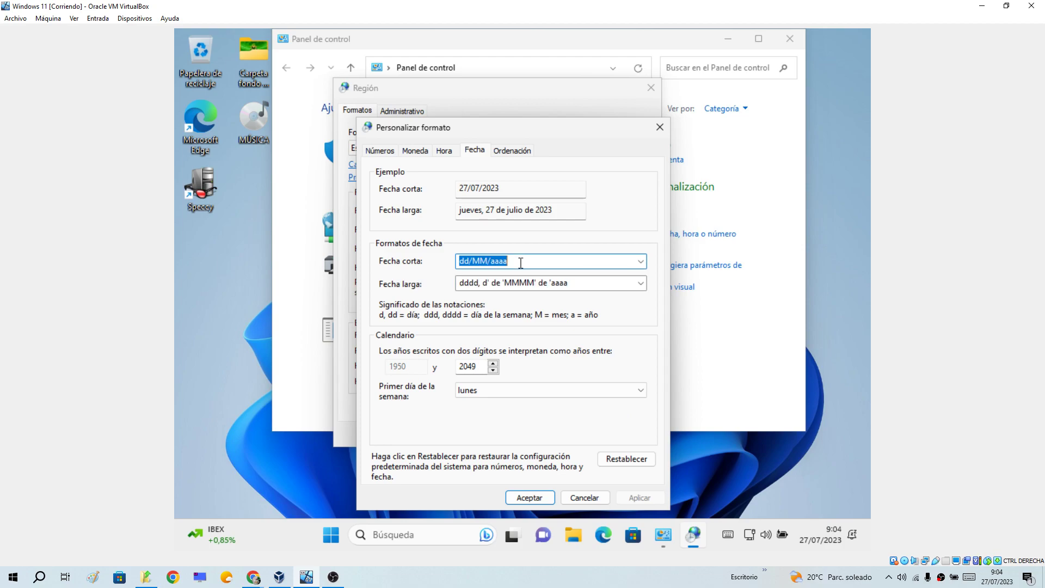
pyautogui.rightClick(519, 263)
pyautogui.click(557, 321)
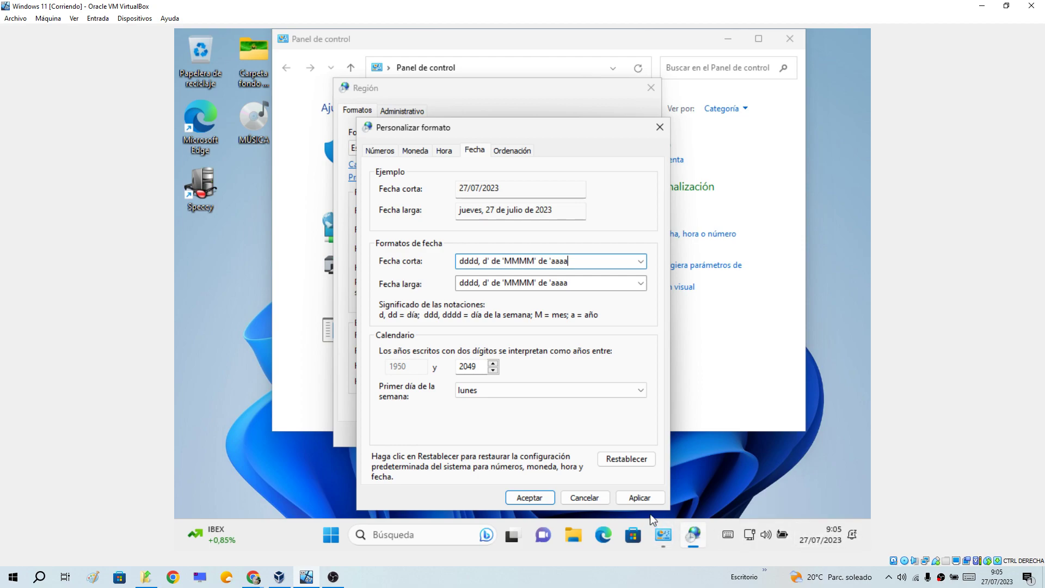
pyautogui.click(641, 498)
pyautogui.click(529, 496)
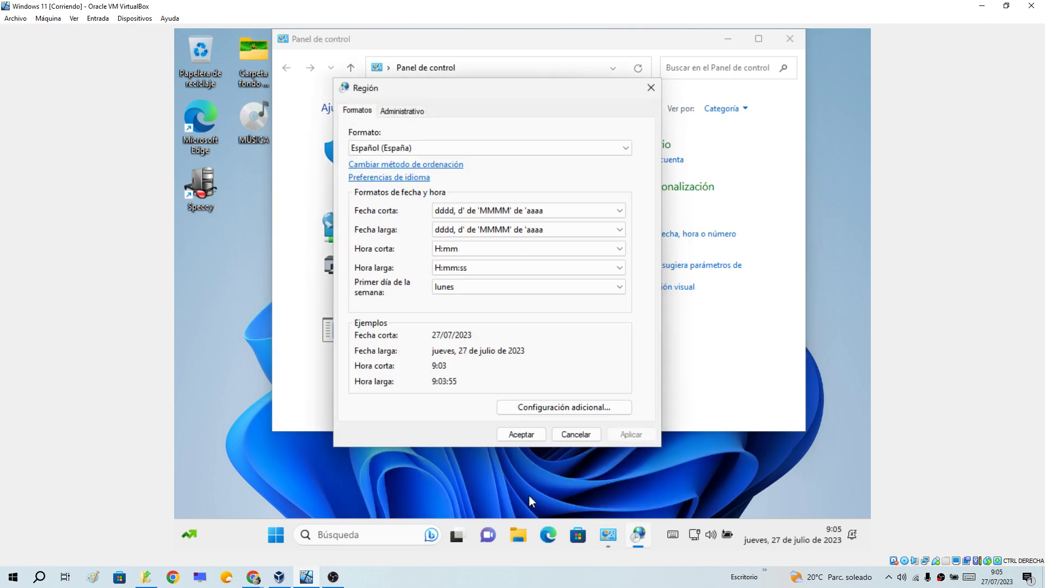
pyautogui.click(791, 39)
pyautogui.click(652, 88)
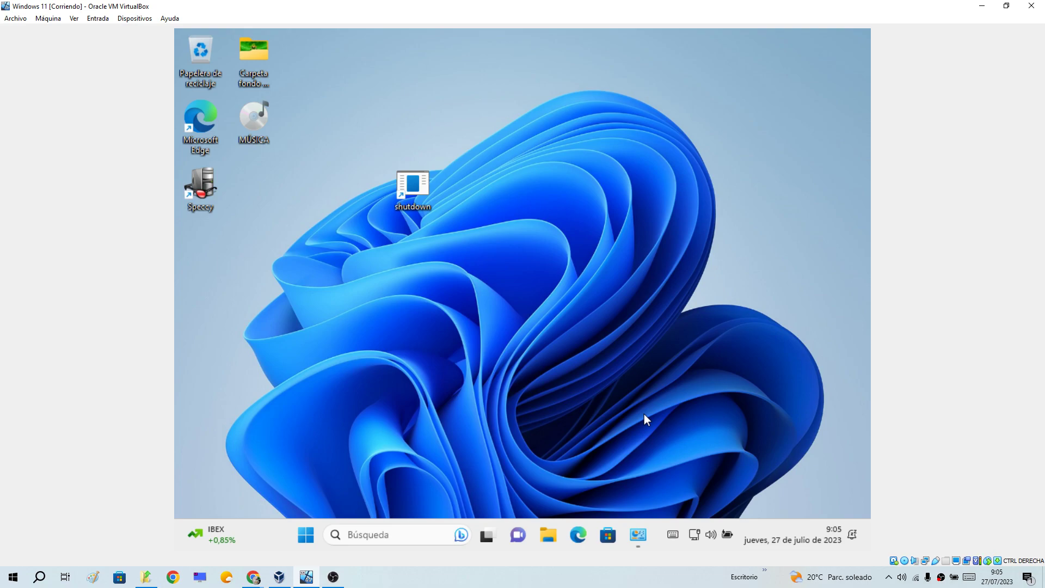
# Reopen the Región settings from the Control Panel and go to the customizable date formats
pyautogui.click(366, 539)
pyautogui.write('panel de control')
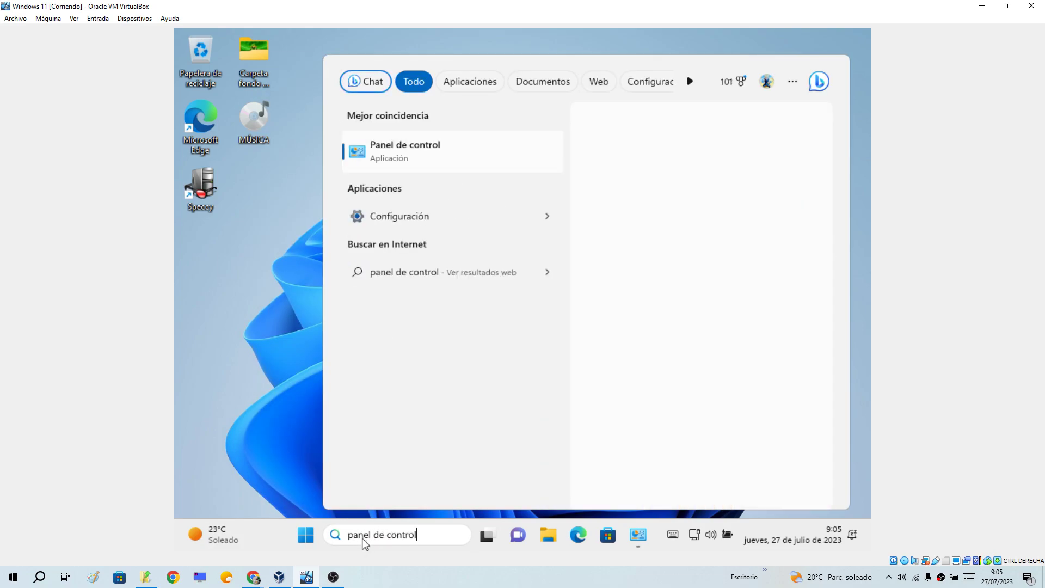
pyautogui.click(424, 163)
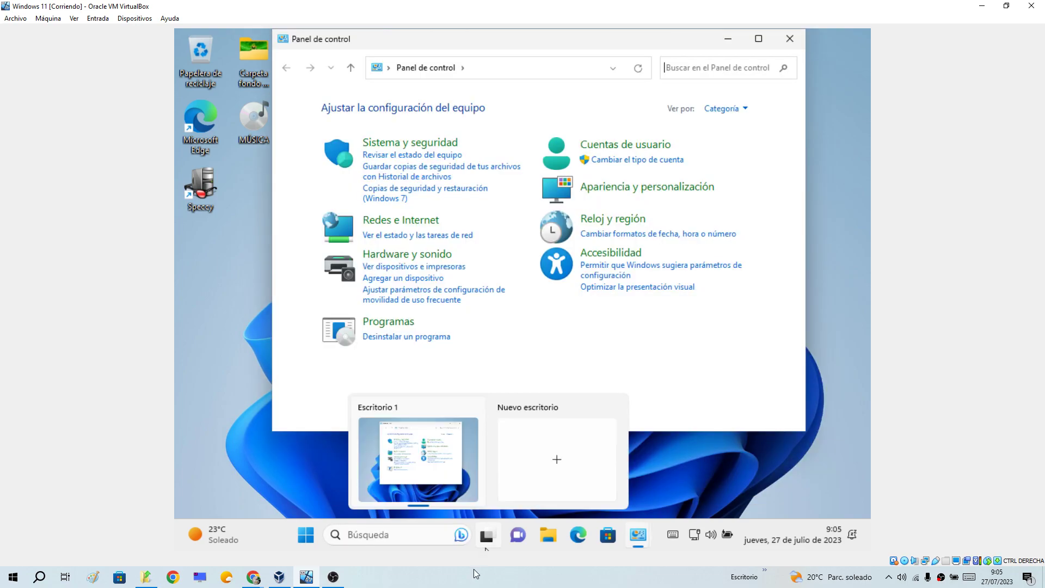
pyautogui.click(627, 234)
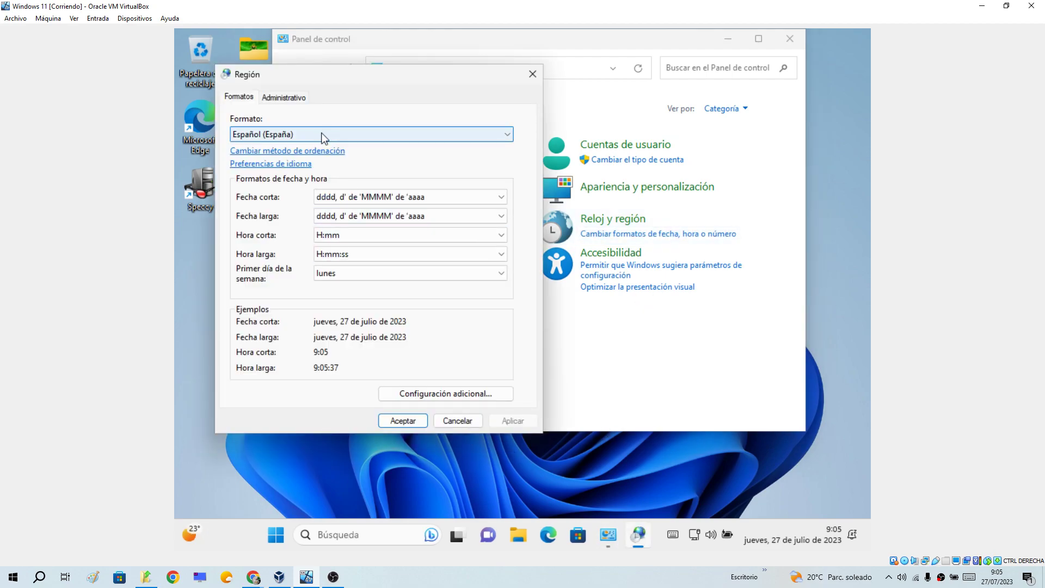
pyautogui.click(453, 400)
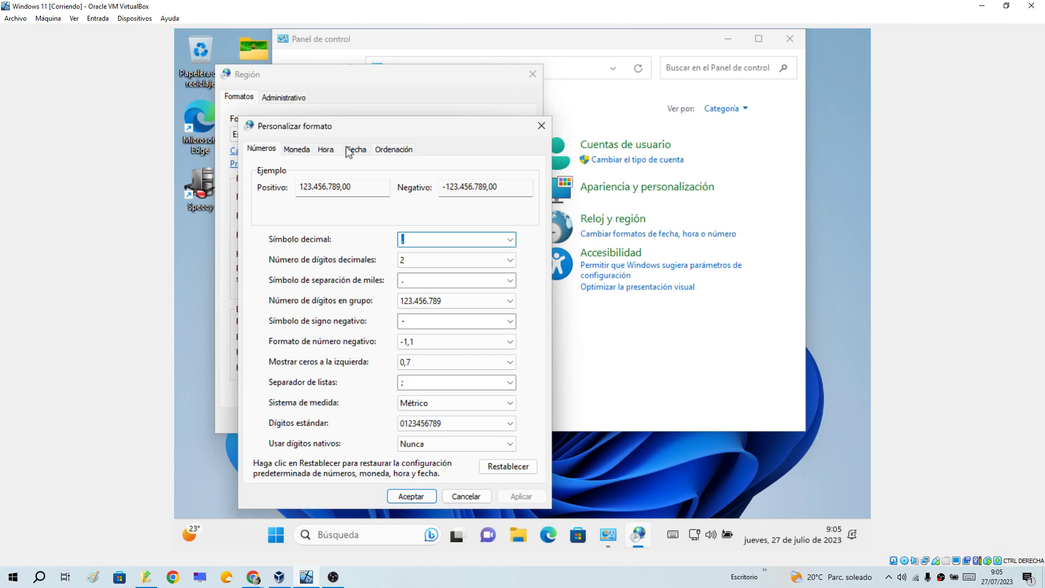
pyautogui.click(353, 150)
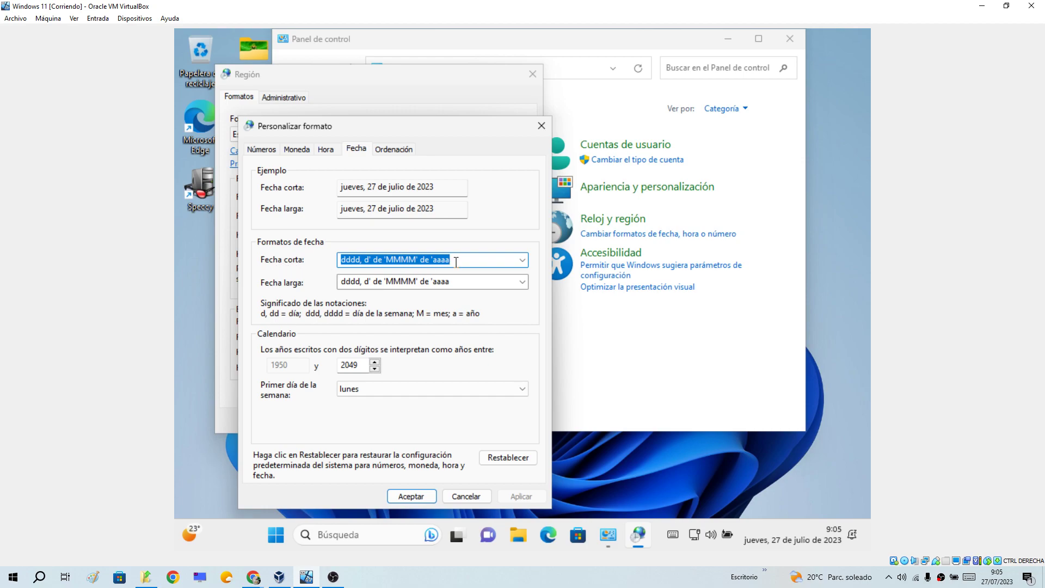
# Set the short date format to dd/MM/aaaa, apply it and close all the settings windows
pyautogui.click(523, 261)
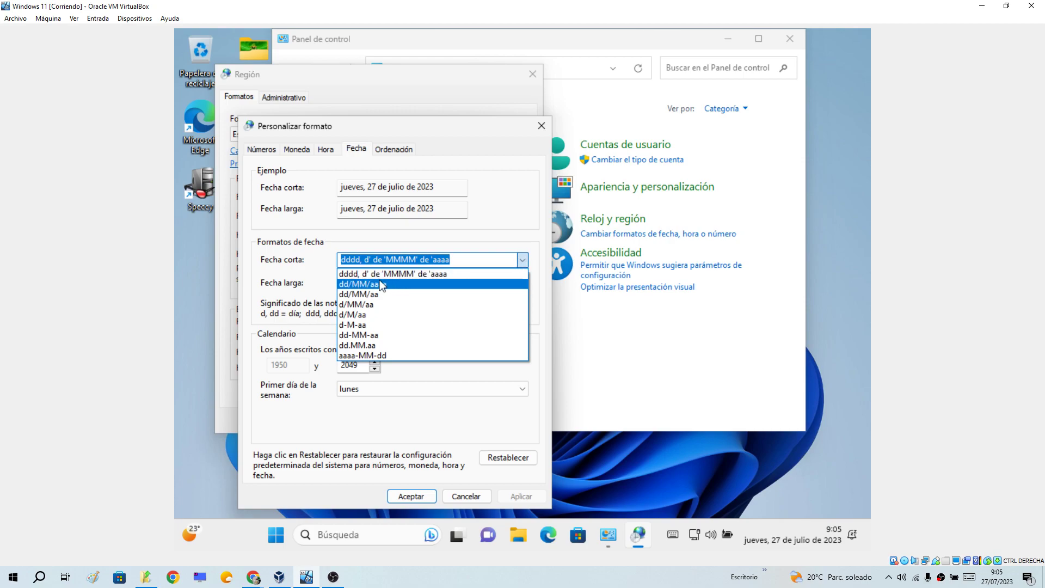
pyautogui.click(350, 284)
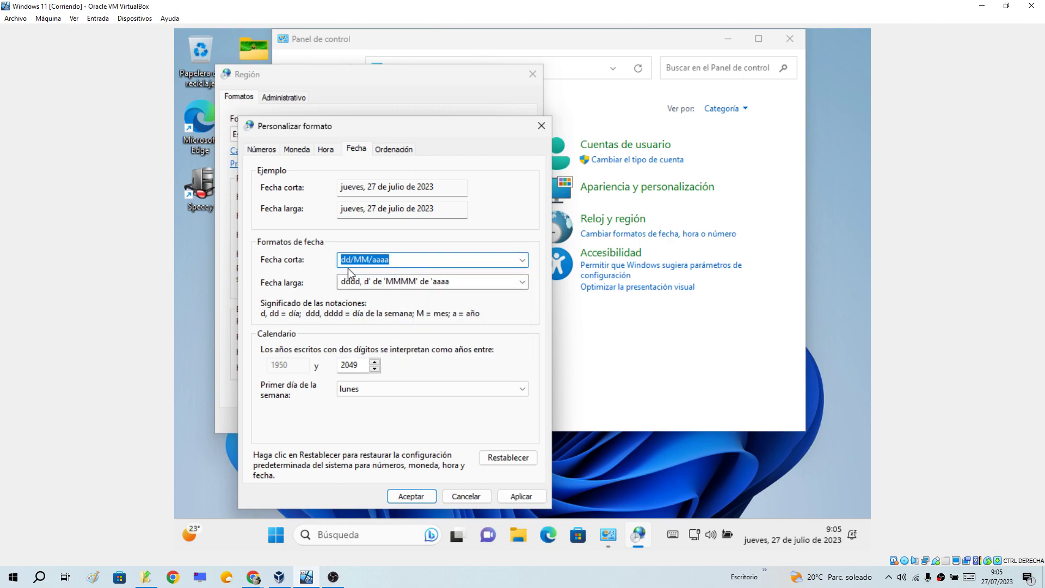
pyautogui.click(358, 261)
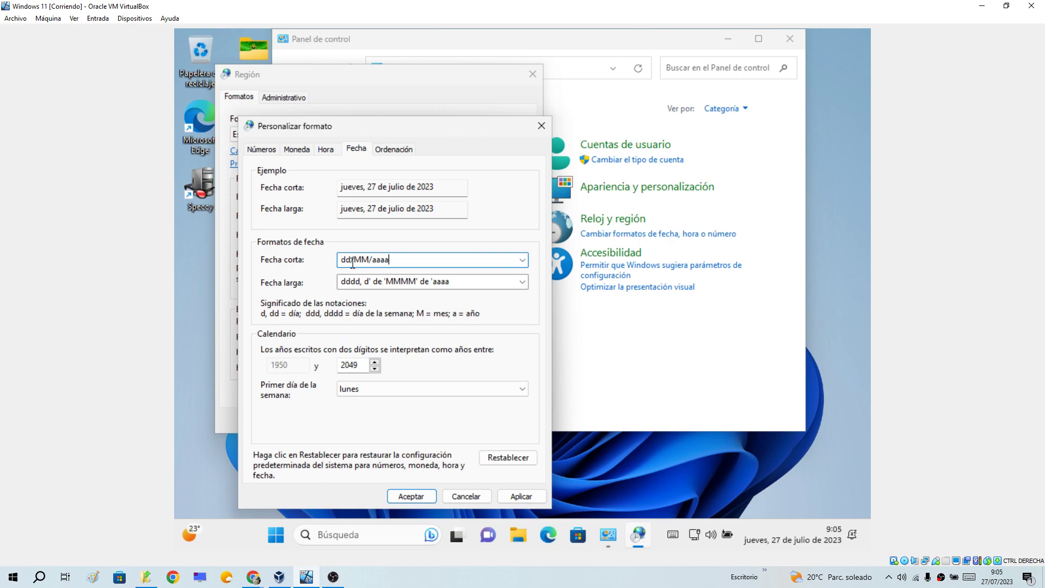
pyautogui.moveTo(343, 259); pyautogui.dragTo(372, 257)
pyautogui.doubleClick(381, 259)
pyautogui.click(521, 496)
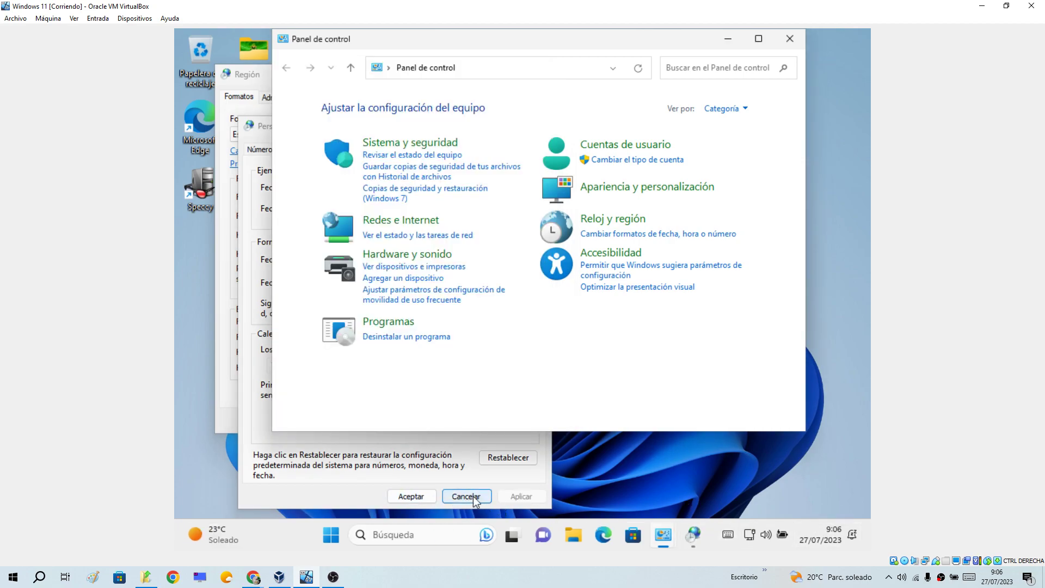
pyautogui.click(411, 496)
pyautogui.click(790, 38)
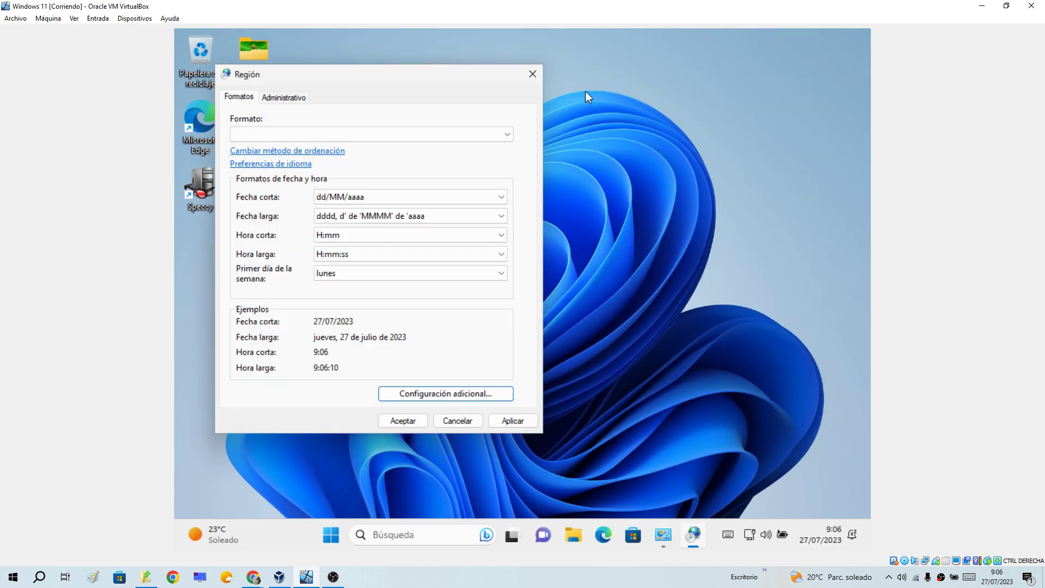
pyautogui.click(532, 75)
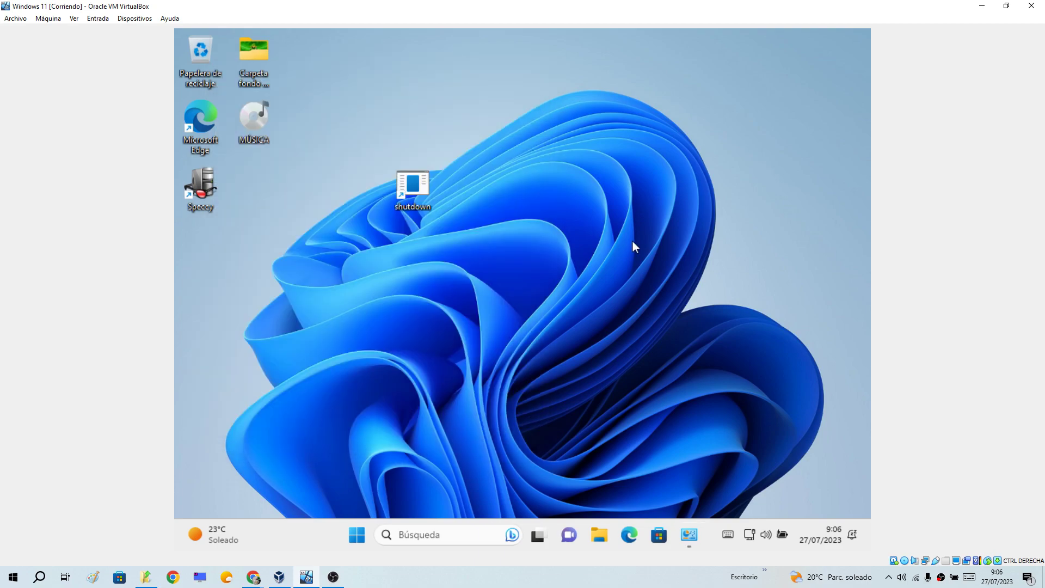